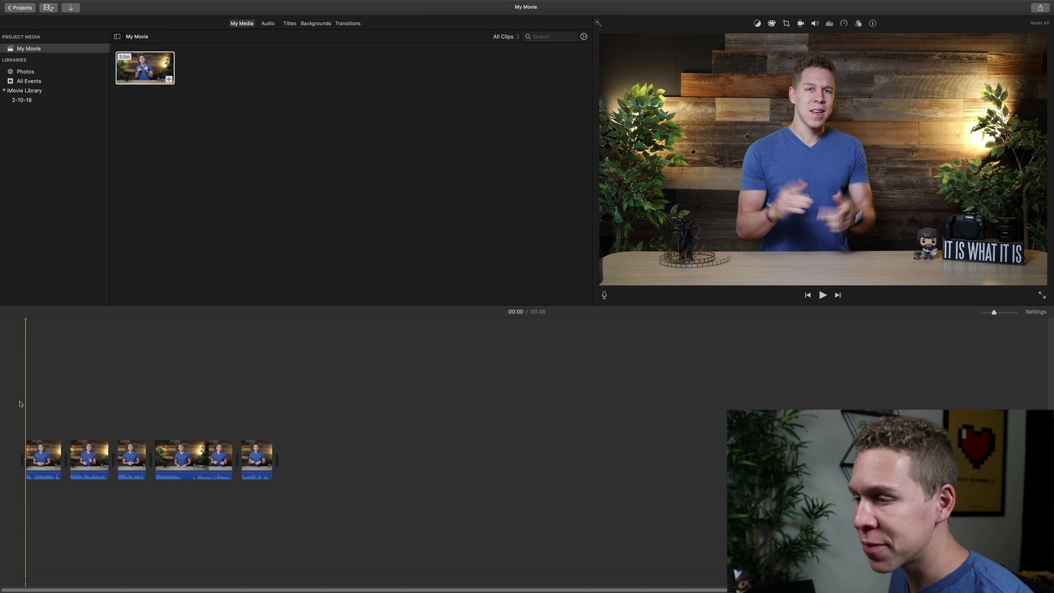
Preview the movie, select the third clip at 00:17, and widen the timeline zoom.
{"action": "key", "text": "space"}
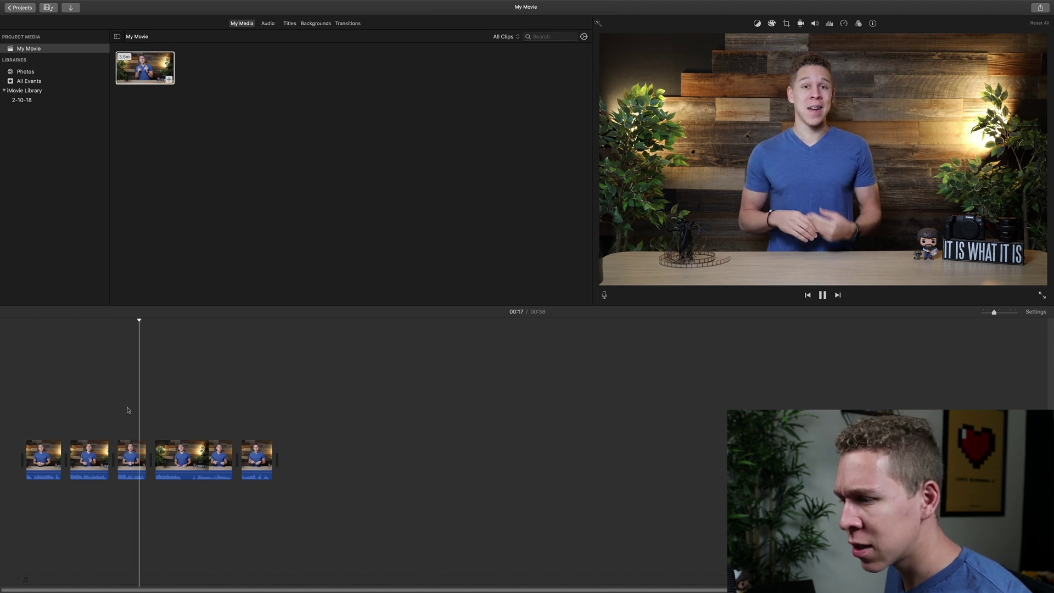
{"action": "key", "text": "space"}
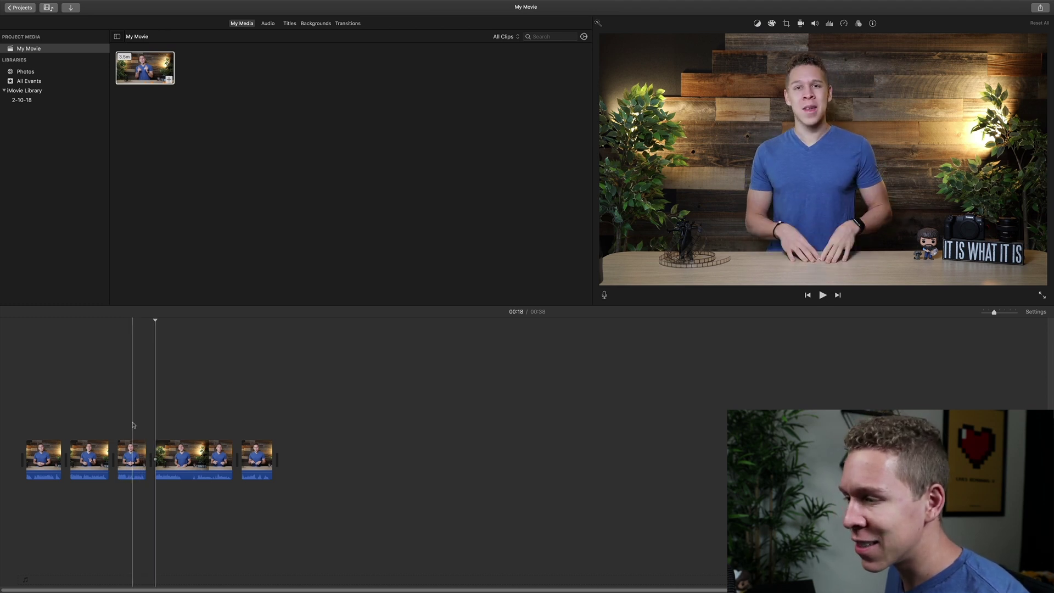
{"action": "left_click", "coordinate": [129, 455]}
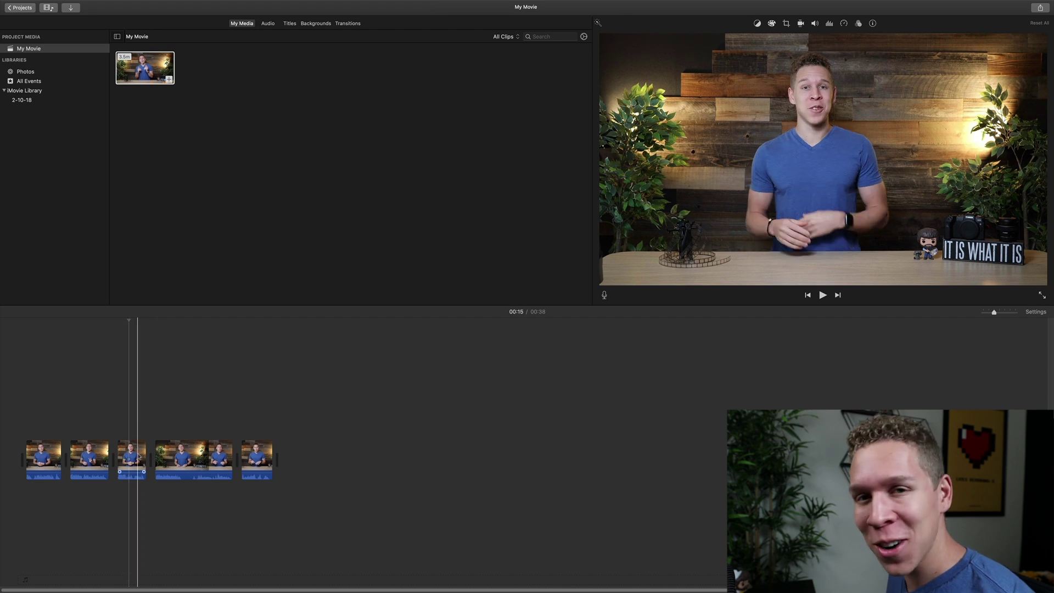
{"action": "left_click", "coordinate": [139, 456]}
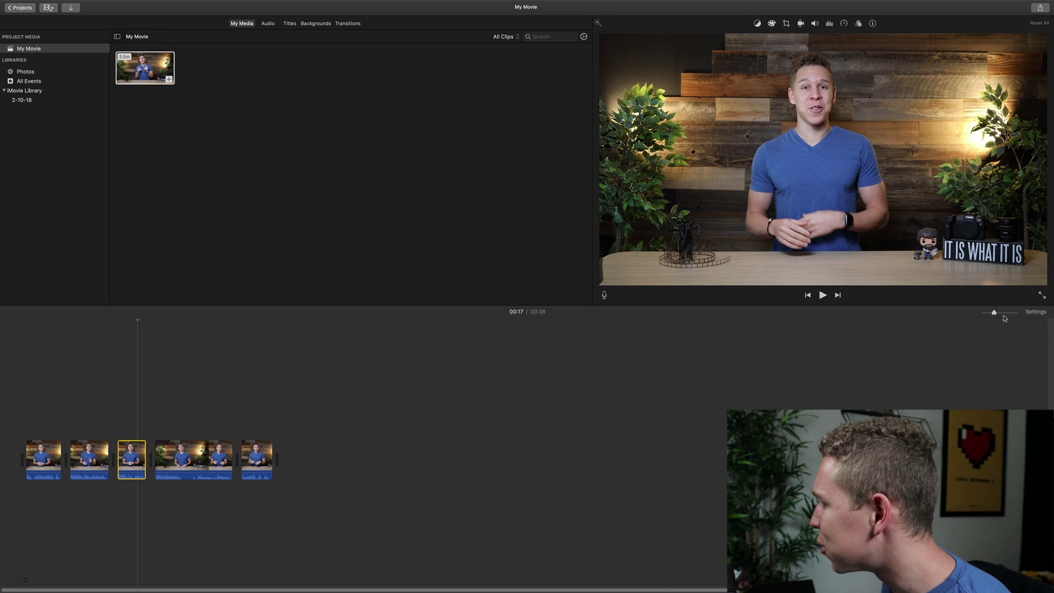
{"action": "left_click_drag", "start_coordinate": [995, 312], "coordinate": [1010, 313]}
Split the long middle clip at 00:17 with Cmd+B and select the new short clip.
{"action": "scroll", "coordinate": [288, 435], "scroll_direction": "left", "scroll_amount": 5}
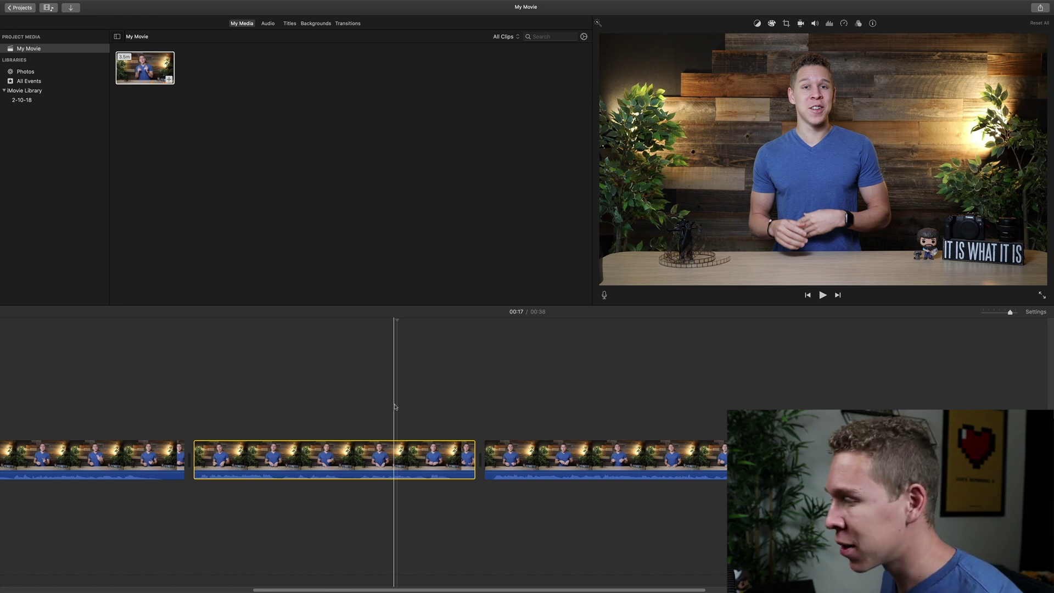
{"action": "left_click", "coordinate": [396, 407]}
{"action": "key", "text": "space"}
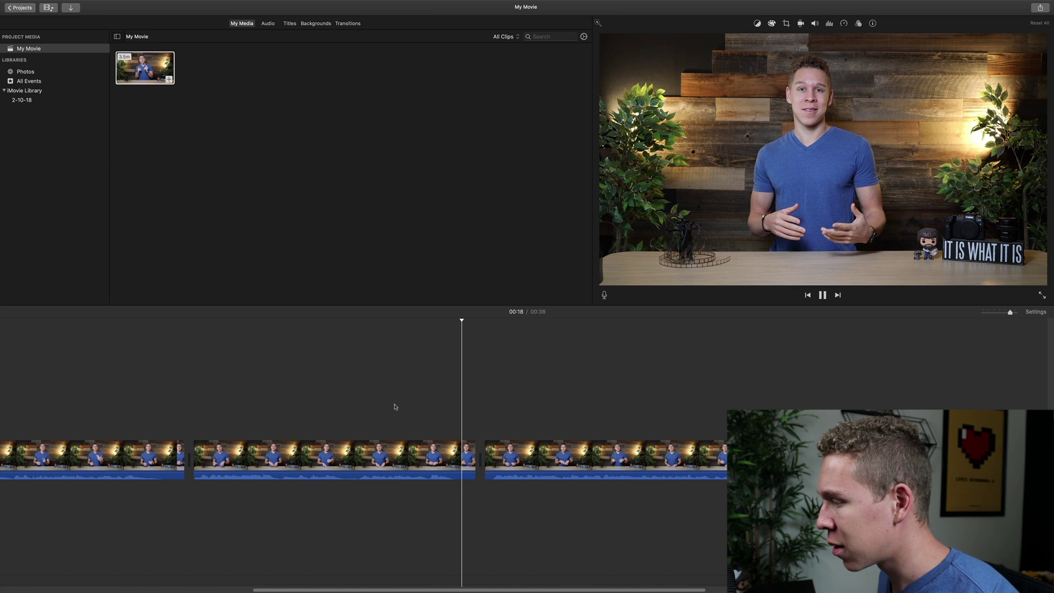
{"action": "left_click", "coordinate": [428, 421]}
{"action": "key", "text": "space"}
{"action": "left_click", "coordinate": [429, 421]}
{"action": "left_click", "coordinate": [429, 422]}
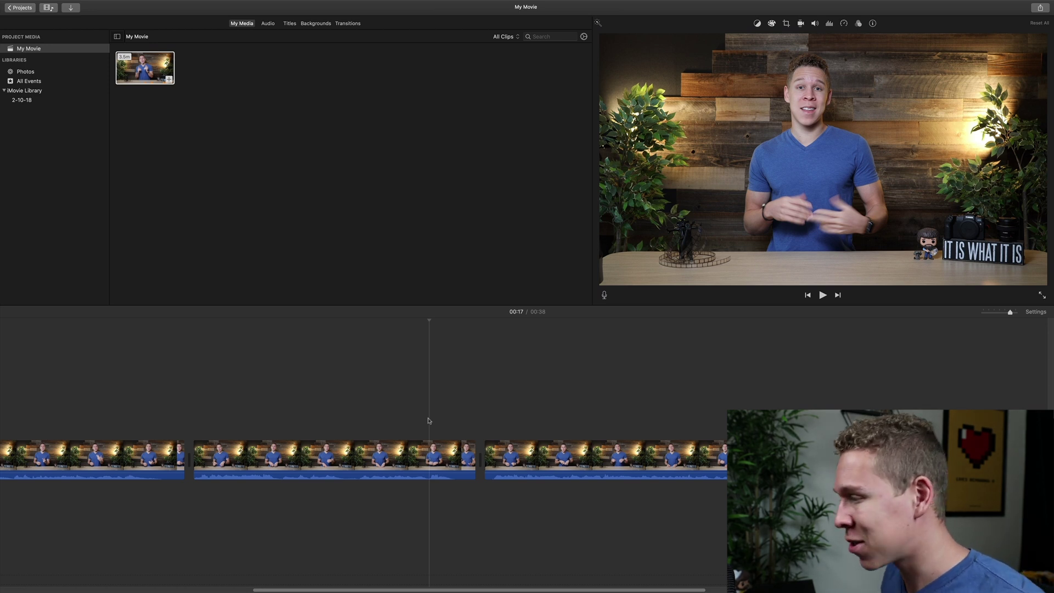
{"action": "key", "text": "super+b"}
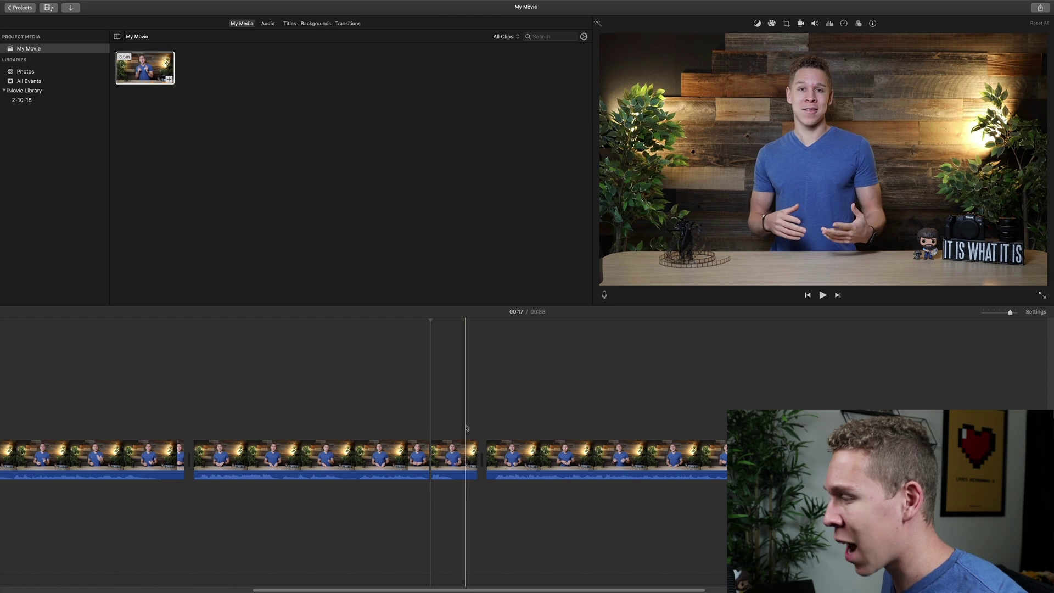
{"action": "left_click", "coordinate": [446, 437]}
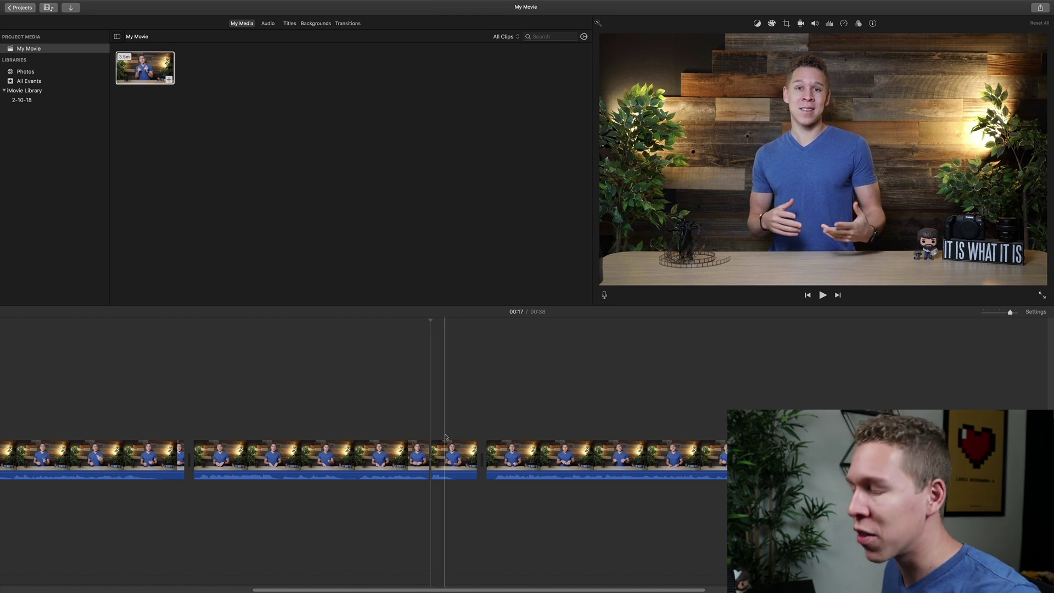
{"action": "left_click", "coordinate": [454, 461]}
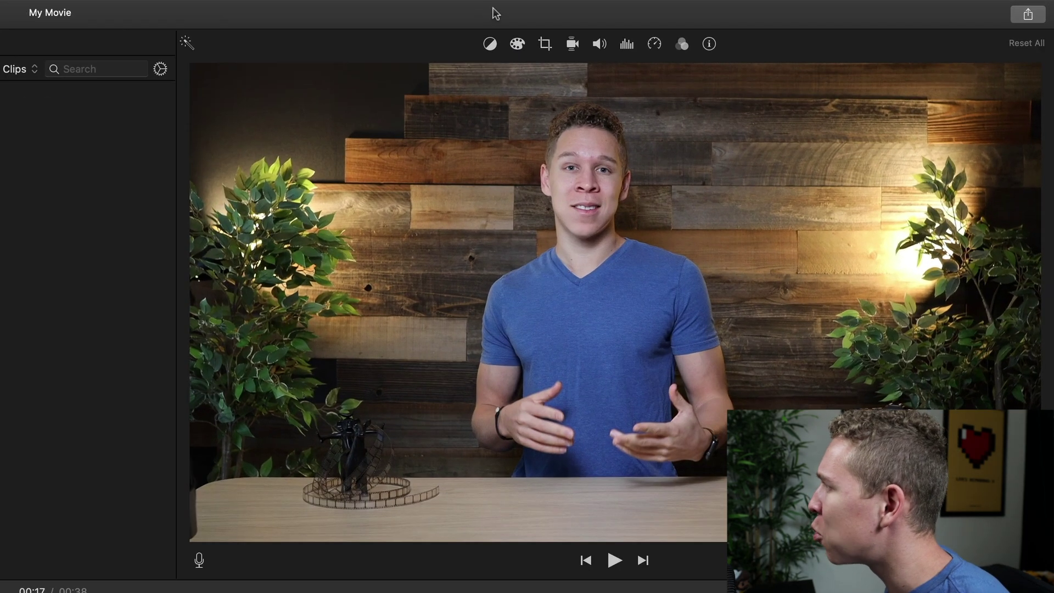
Bring up the Crop controls for the short clip at 00:17.
{"action": "left_click", "coordinate": [593, 42]}
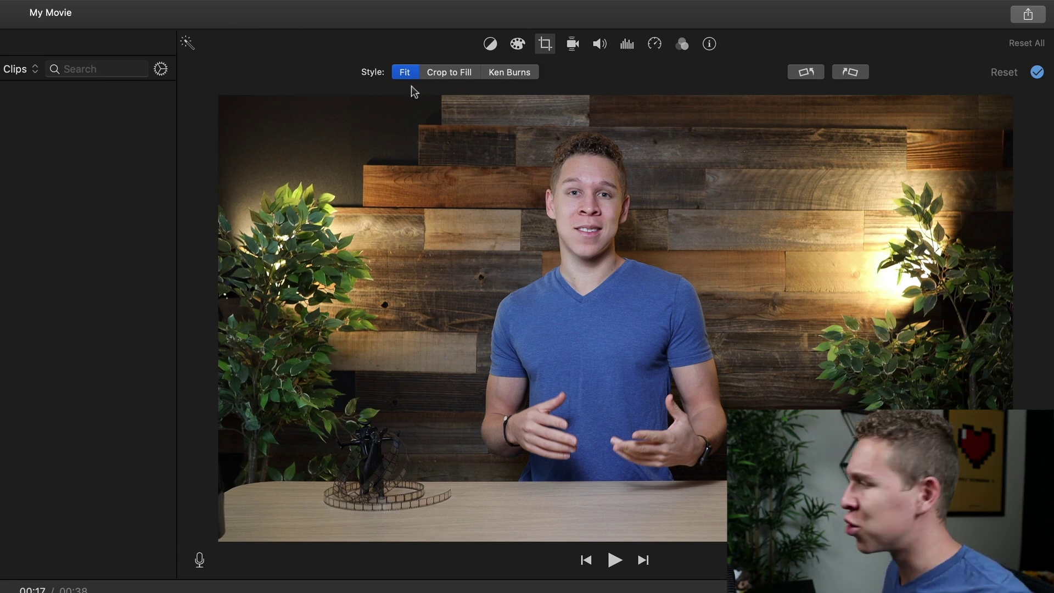
Apply Crop to Fill with a tight frame centred on the speaker's face.
{"action": "left_click", "coordinate": [452, 75]}
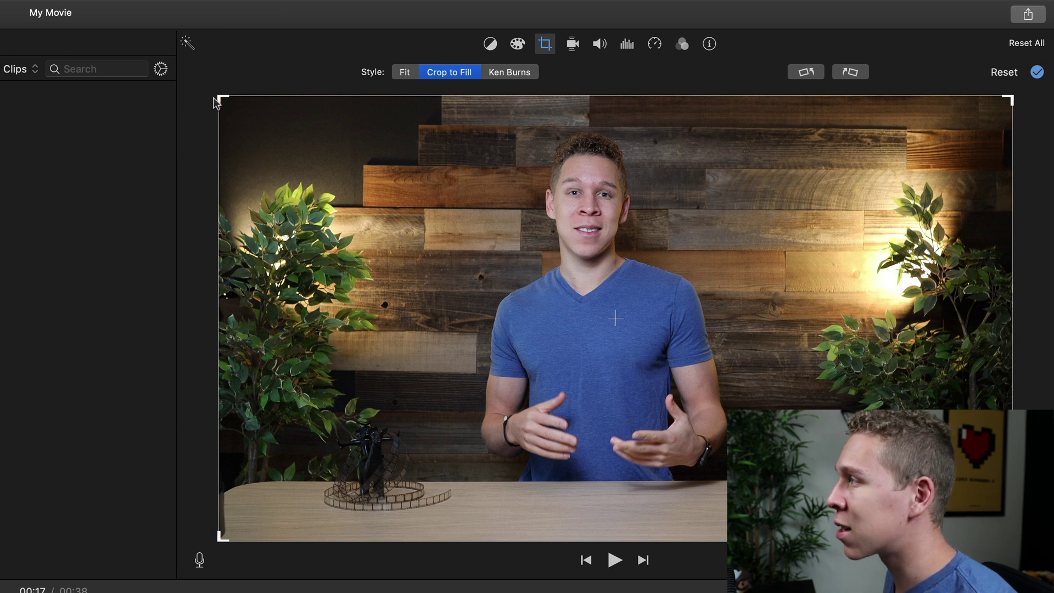
{"action": "left_click_drag", "start_coordinate": [221, 103], "coordinate": [330, 162]}
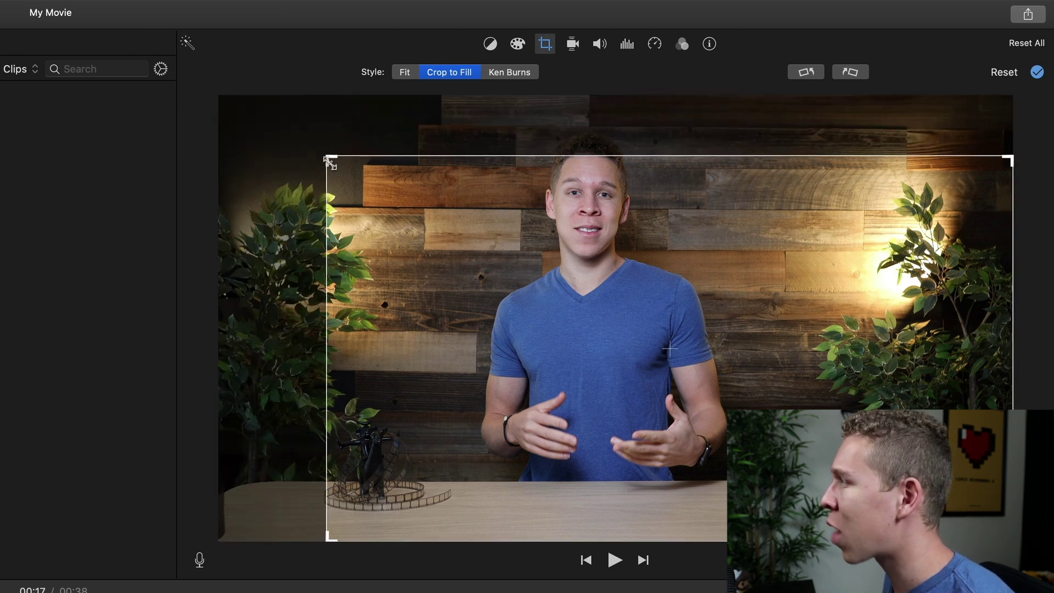
{"action": "left_click_drag", "start_coordinate": [1013, 541], "coordinate": [825, 435]}
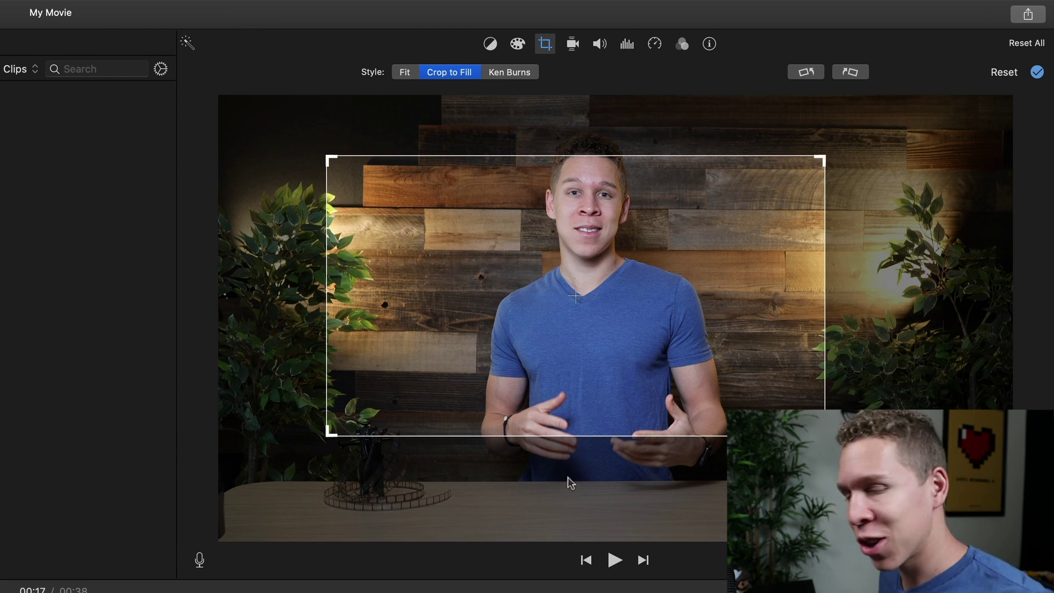
{"action": "left_click_drag", "start_coordinate": [588, 396], "coordinate": [599, 252]}
{"action": "left_click_drag", "start_coordinate": [343, 371], "coordinate": [493, 317]}
{"action": "left_click_drag", "start_coordinate": [661, 212], "coordinate": [593, 199]}
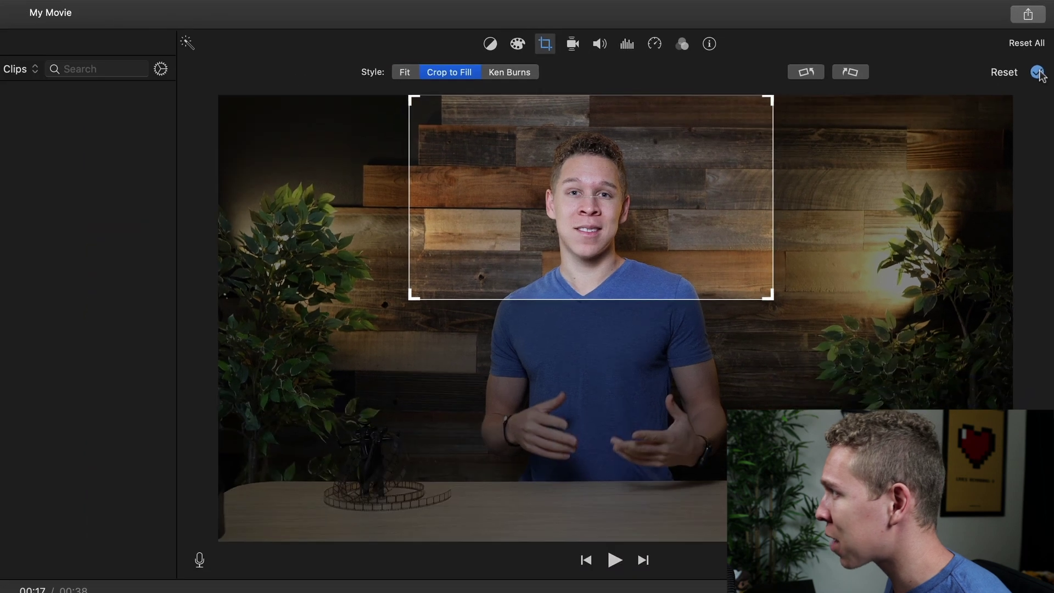
{"action": "left_click", "coordinate": [1037, 72]}
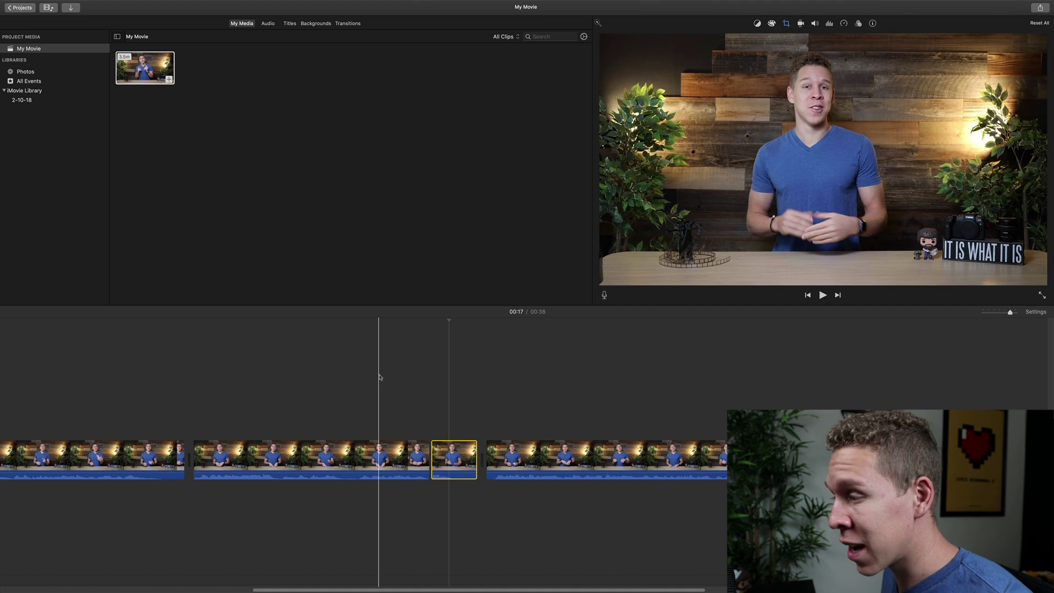
{"action": "left_click", "coordinate": [380, 377]}
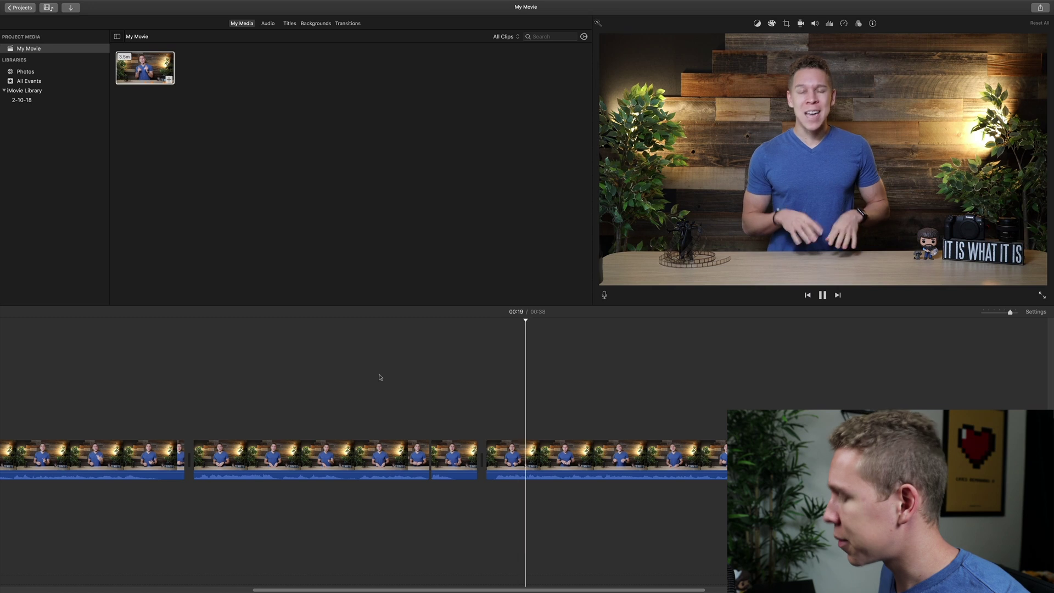
{"action": "key", "text": "space"}
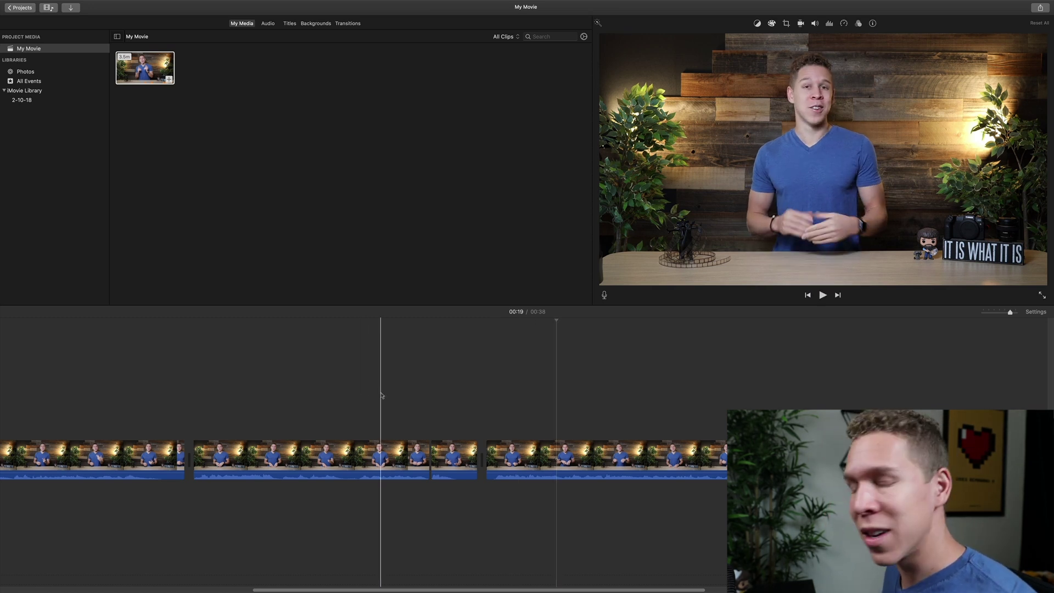
{"action": "key", "text": "space"}
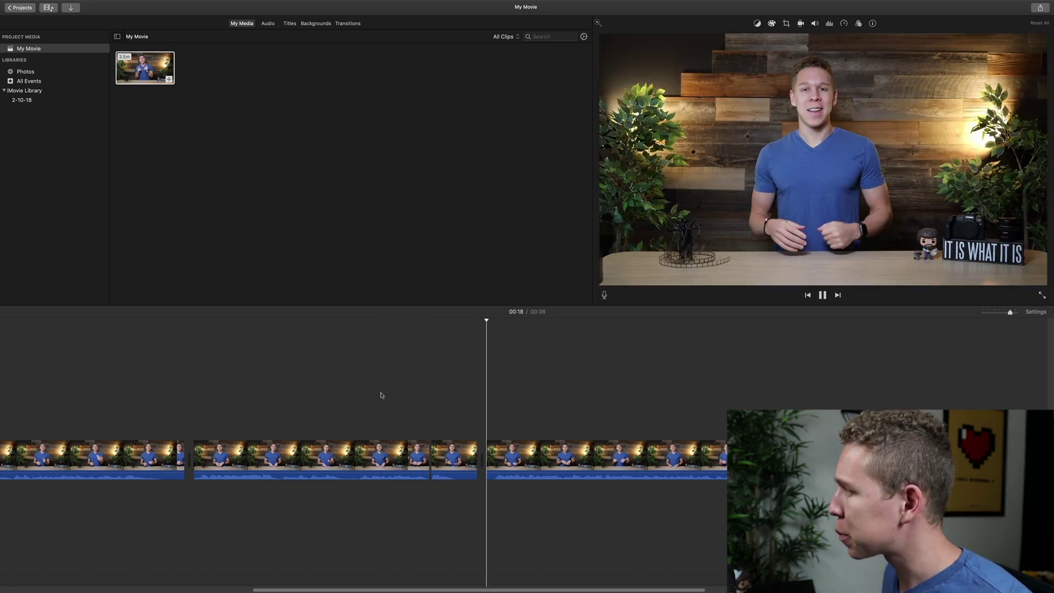
{"action": "key", "text": "space"}
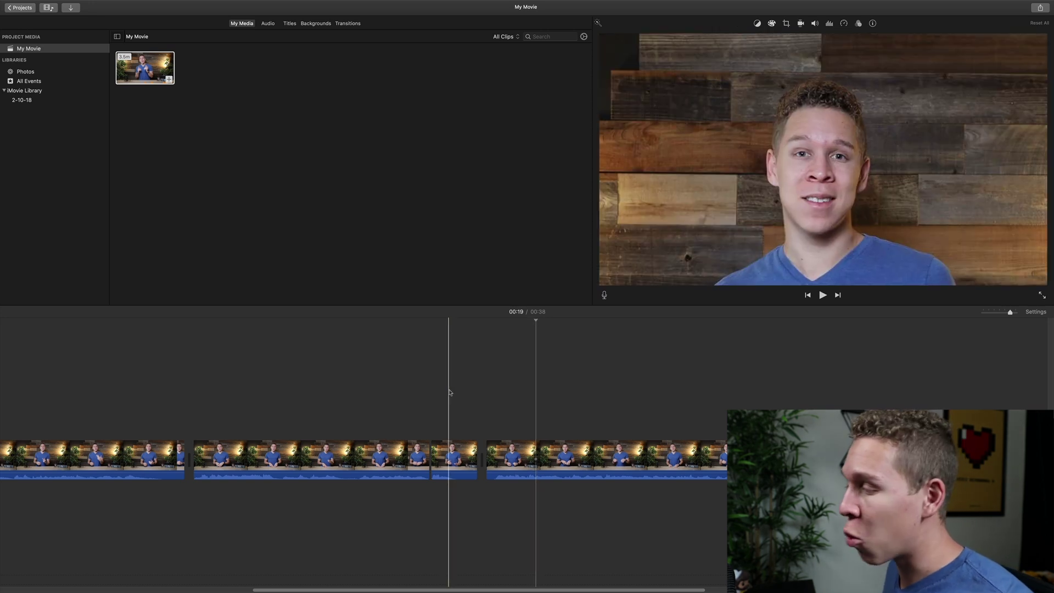
Nudge the short clip's close-up crop slightly down and to the right, then apply it.
{"action": "left_click", "coordinate": [457, 448]}
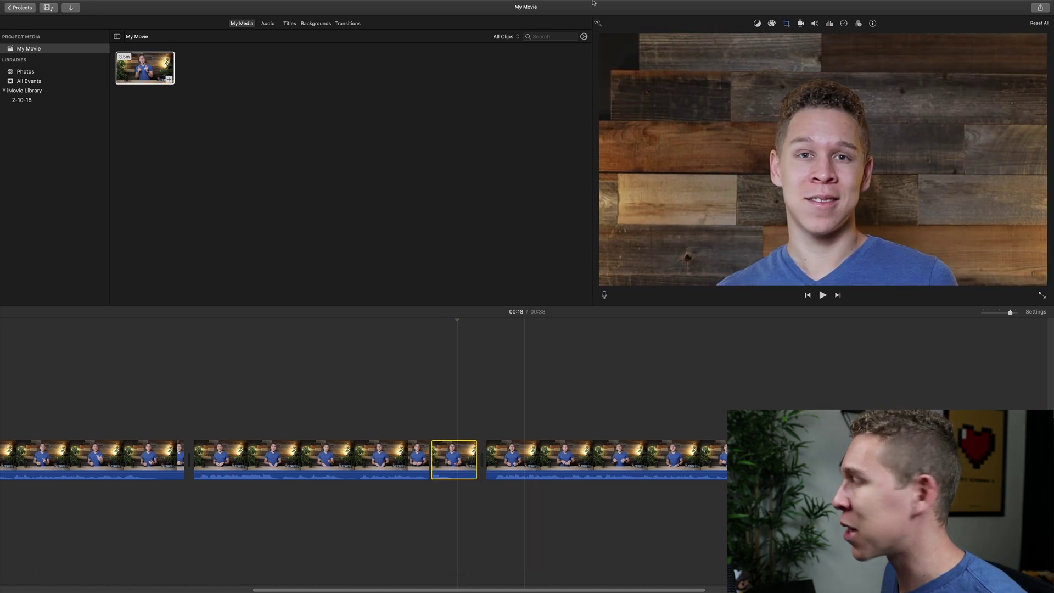
{"action": "mouse_move", "coordinate": [575, 16]}
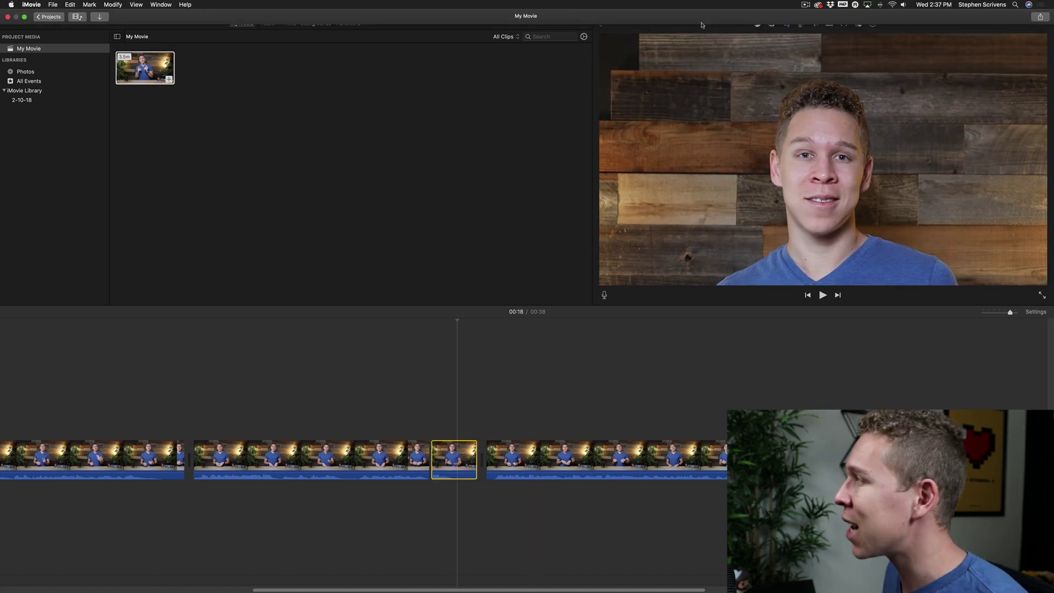
{"action": "left_click", "coordinate": [787, 23]}
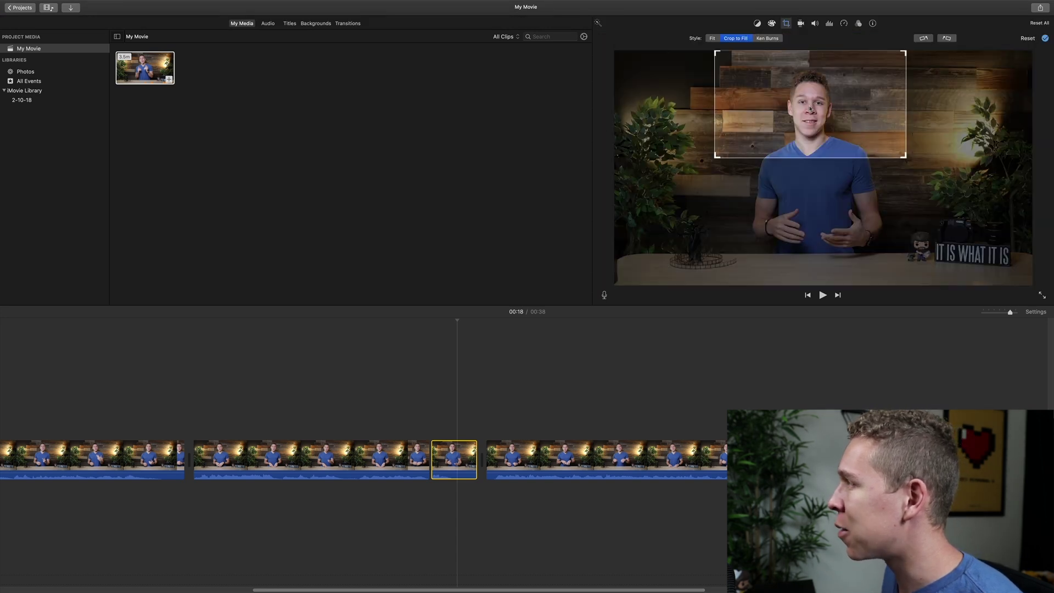
{"action": "mouse_move", "coordinate": [811, 111]}
{"action": "left_mouse_down"}
{"action": "mouse_move", "coordinate": [817, 129]}
{"action": "mouse_move", "coordinate": [837, 133]}
{"action": "mouse_move", "coordinate": [796, 134]}
{"action": "mouse_move", "coordinate": [815, 123]}
{"action": "left_mouse_up"}
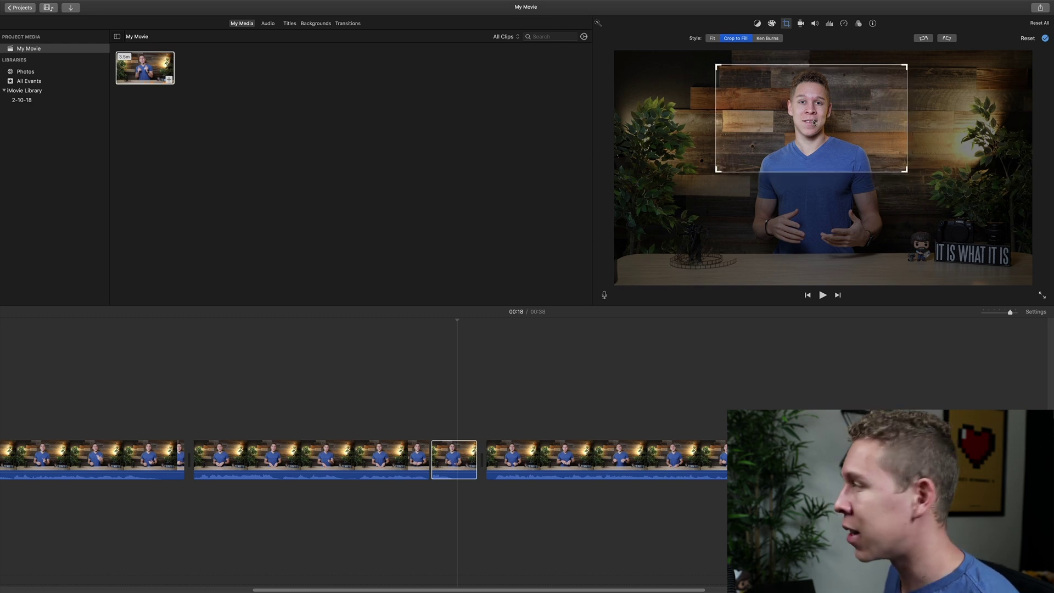
{"action": "left_click", "coordinate": [1046, 38]}
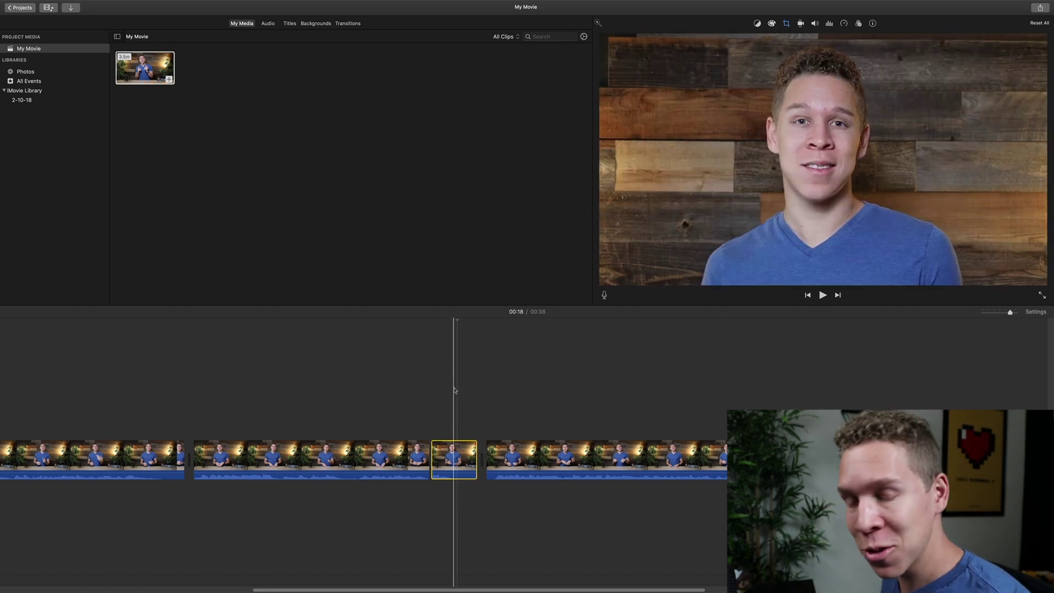
{"action": "scroll", "coordinate": [459, 391], "scroll_direction": "right", "scroll_amount": 5}
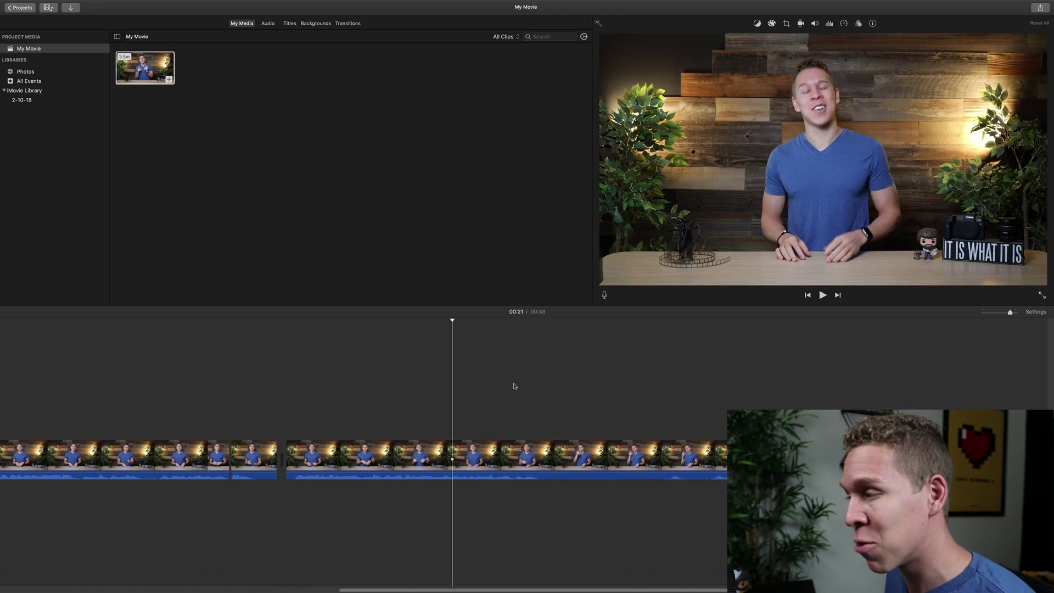
Split the footage near 00:25 and select the new short clip between the cuts.
{"action": "scroll", "coordinate": [514, 386], "scroll_direction": "right", "scroll_amount": 1}
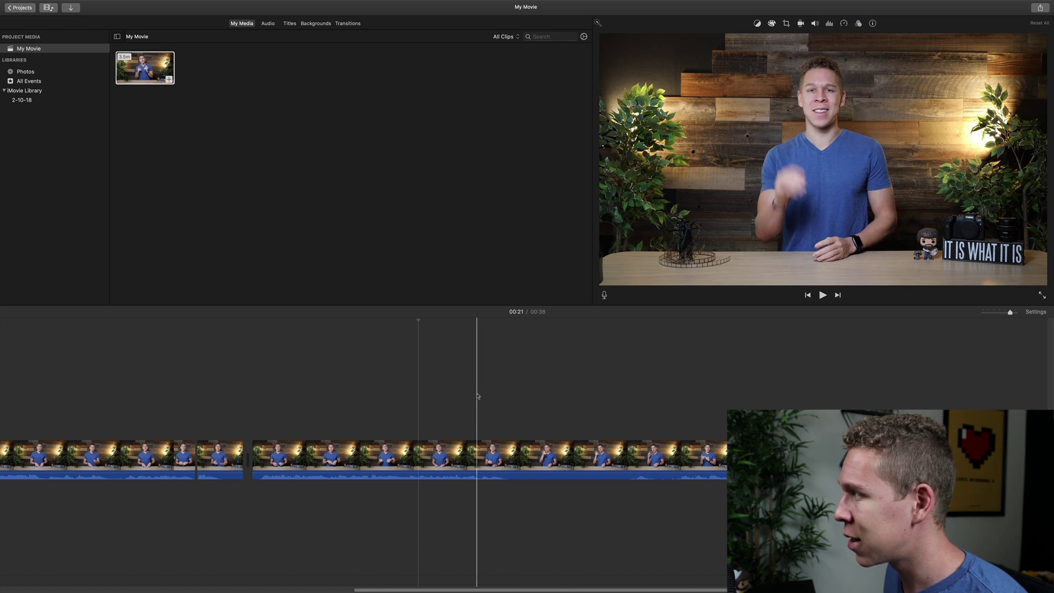
{"action": "key", "text": "space"}
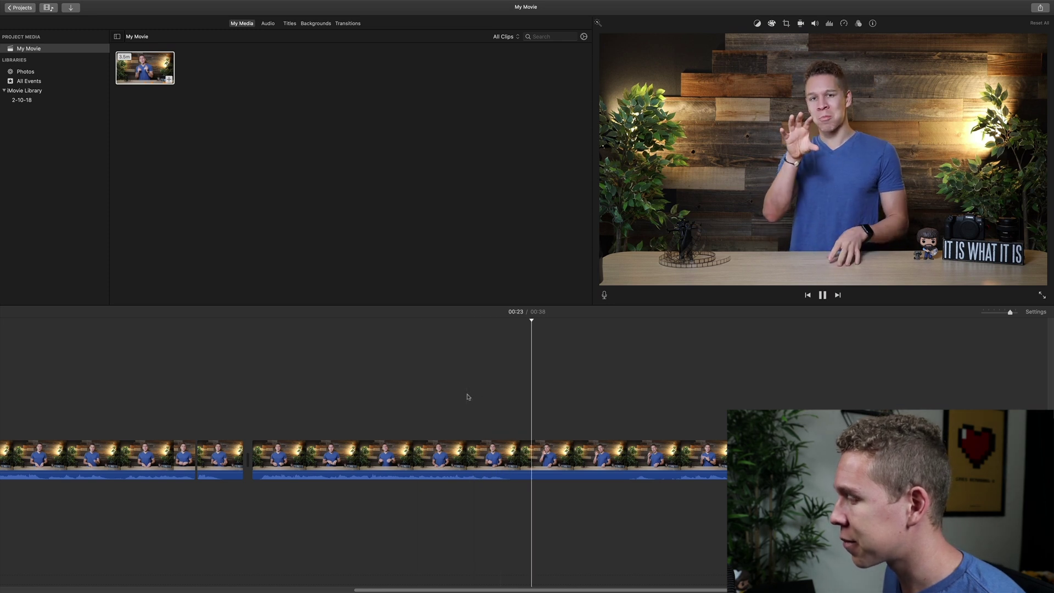
{"action": "left_click", "coordinate": [463, 396]}
{"action": "key", "text": "space"}
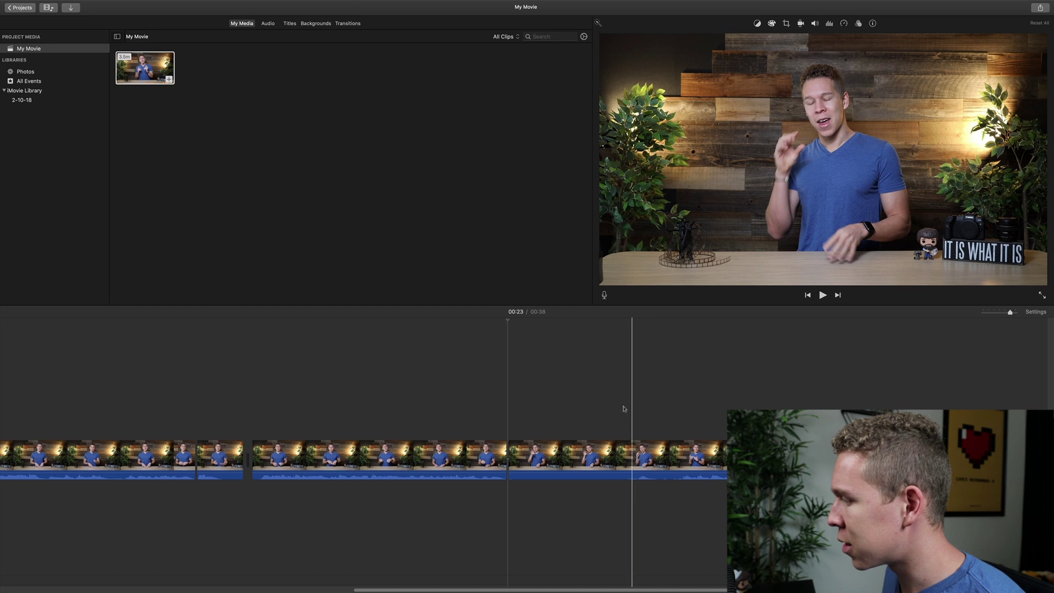
{"action": "key", "text": "space"}
{"action": "key", "text": "space"}
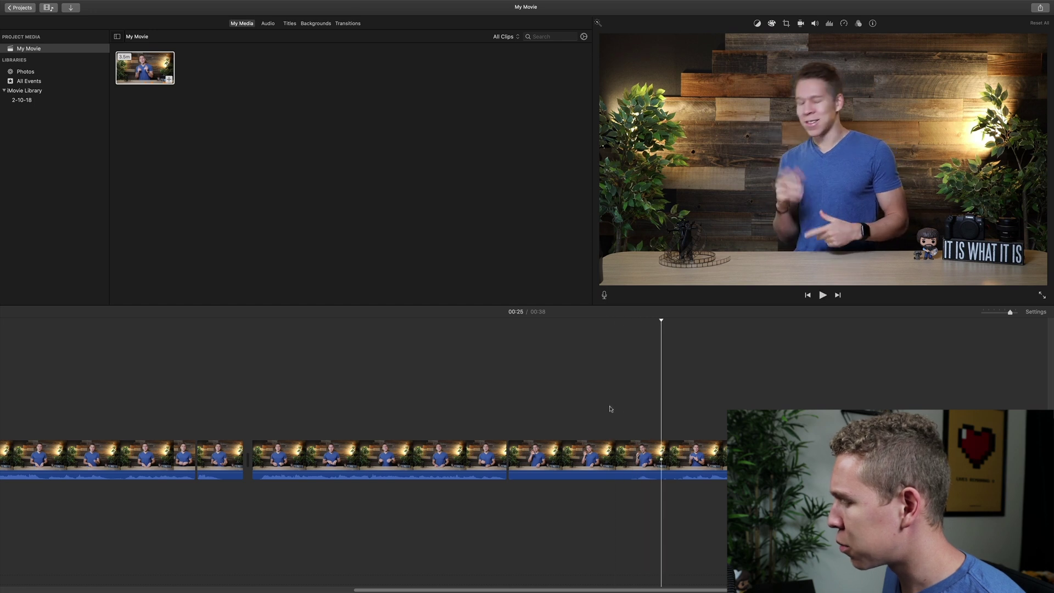
{"action": "left_click", "coordinate": [637, 411]}
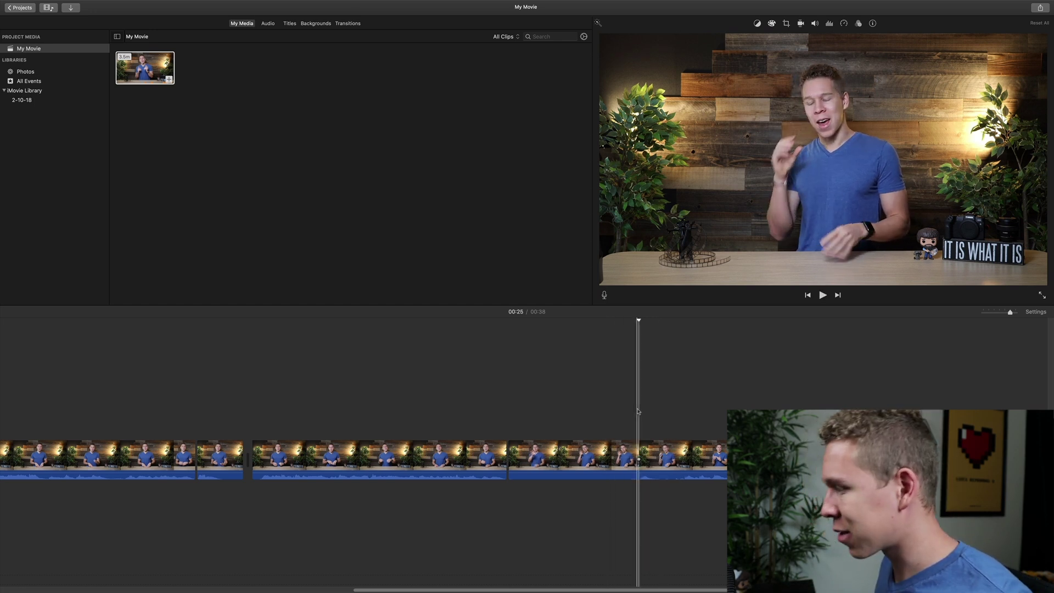
{"action": "key", "text": "super+b"}
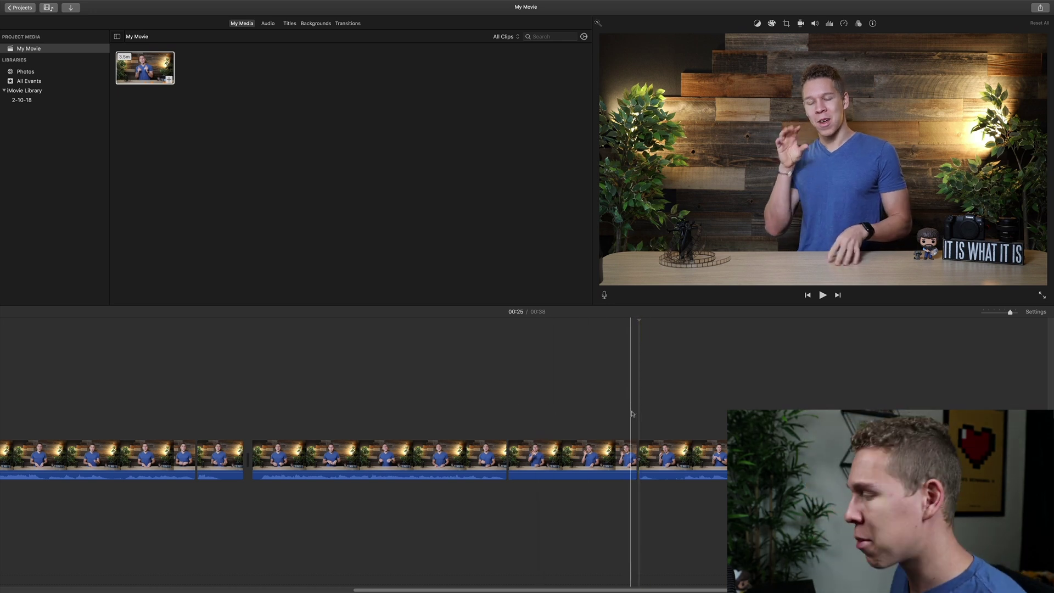
{"action": "left_click", "coordinate": [552, 451]}
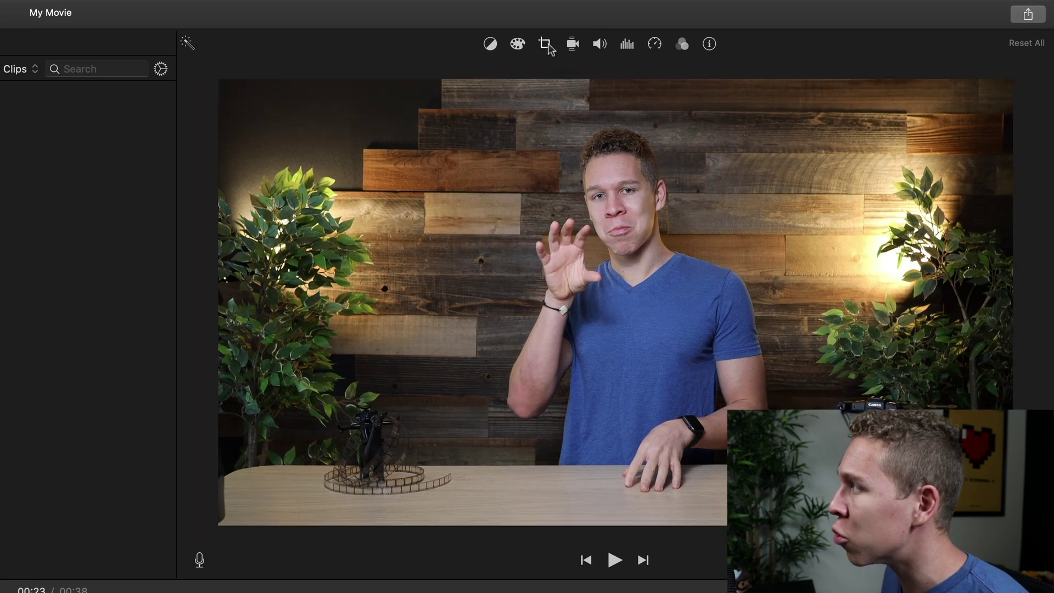
Set the new short clip's crop style to Ken Burns.
{"action": "left_click", "coordinate": [545, 44]}
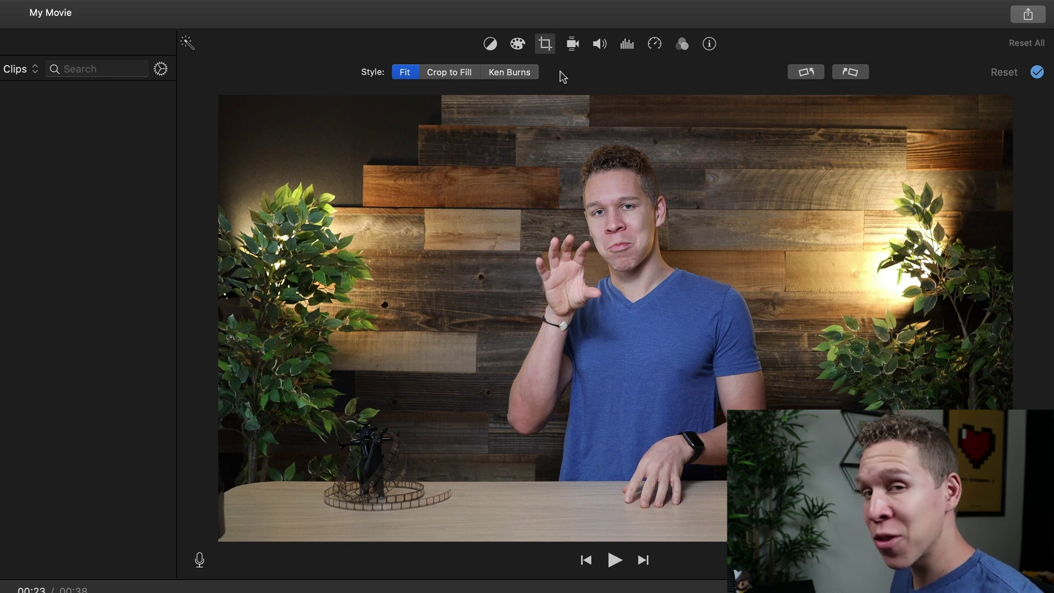
{"action": "left_click", "coordinate": [525, 81]}
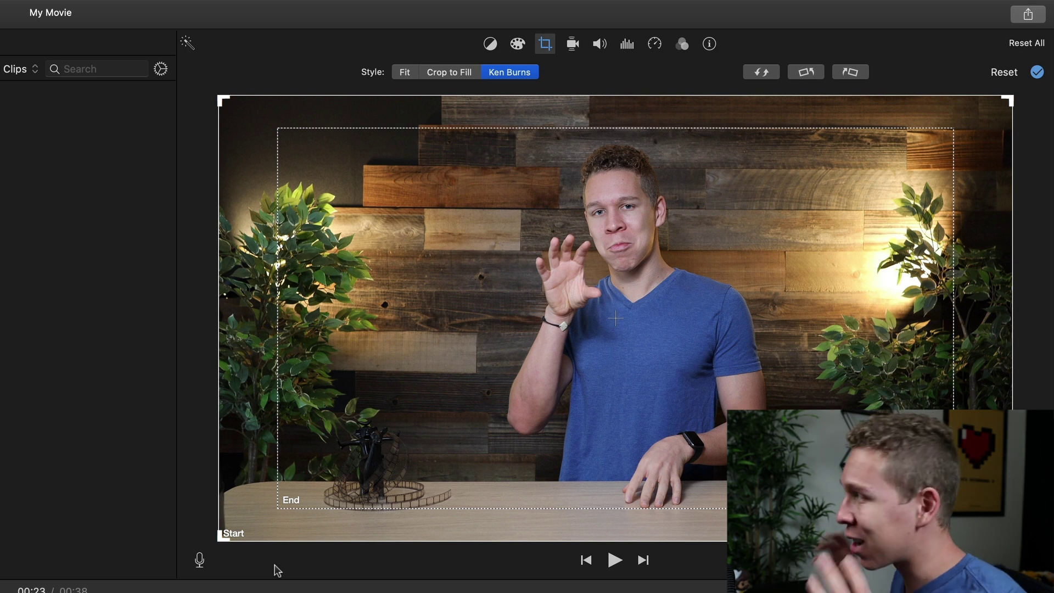
Shrink and centre the Ken Burns End frame on the speaker's head and shoulders, then apply.
{"action": "left_click", "coordinate": [291, 505]}
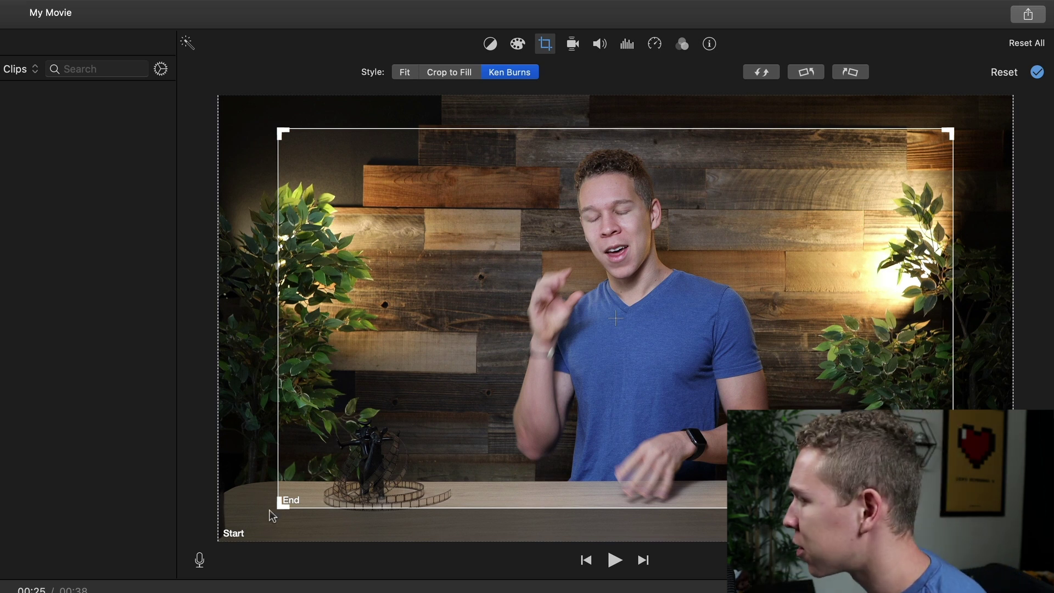
{"action": "left_click_drag", "start_coordinate": [283, 503], "coordinate": [449, 409]}
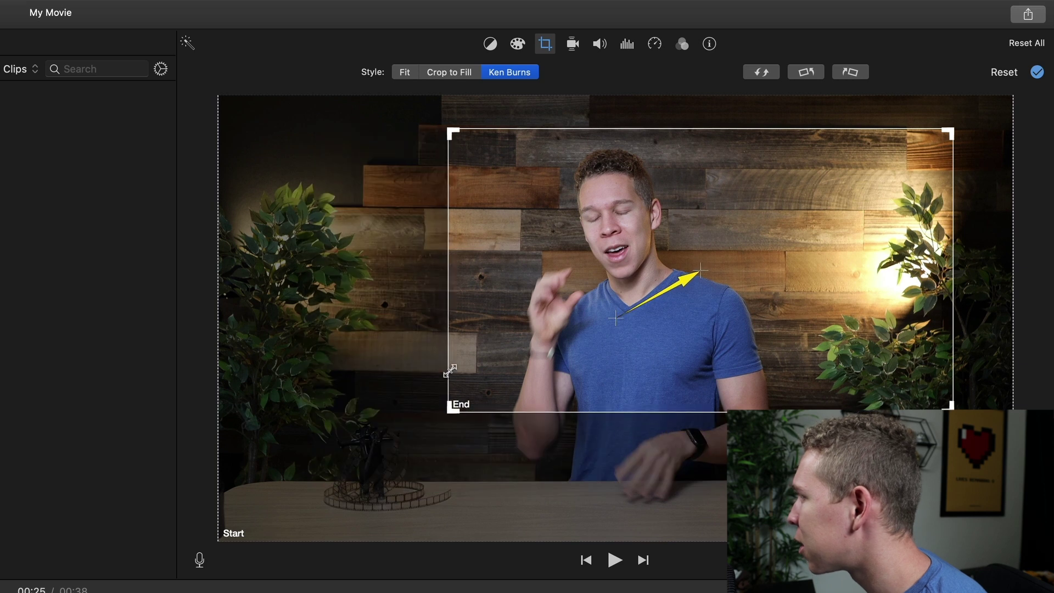
{"action": "left_click_drag", "start_coordinate": [954, 135], "coordinate": [823, 157]}
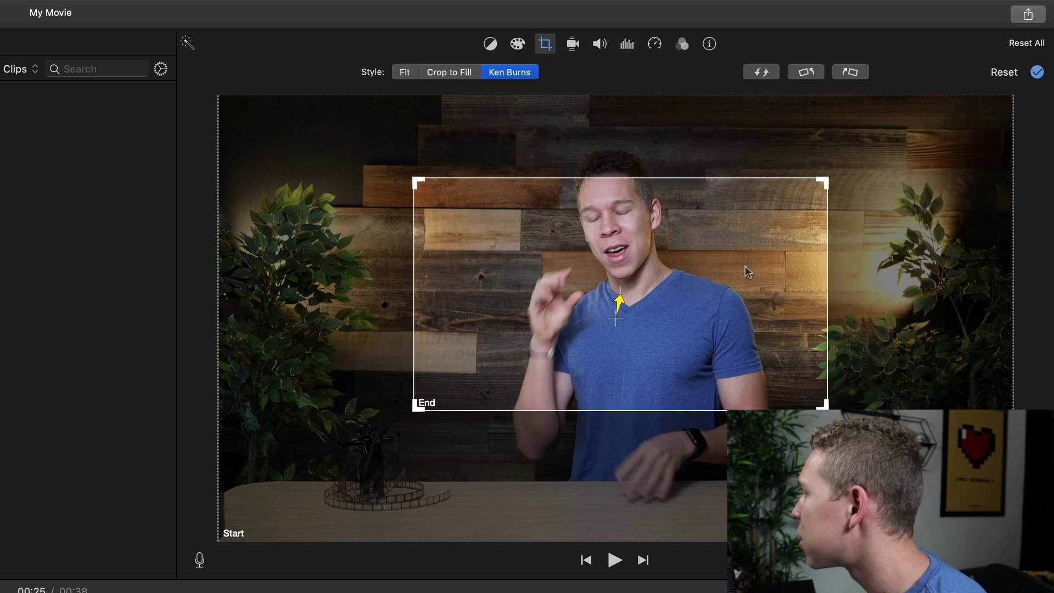
{"action": "left_click_drag", "start_coordinate": [679, 340], "coordinate": [670, 293]}
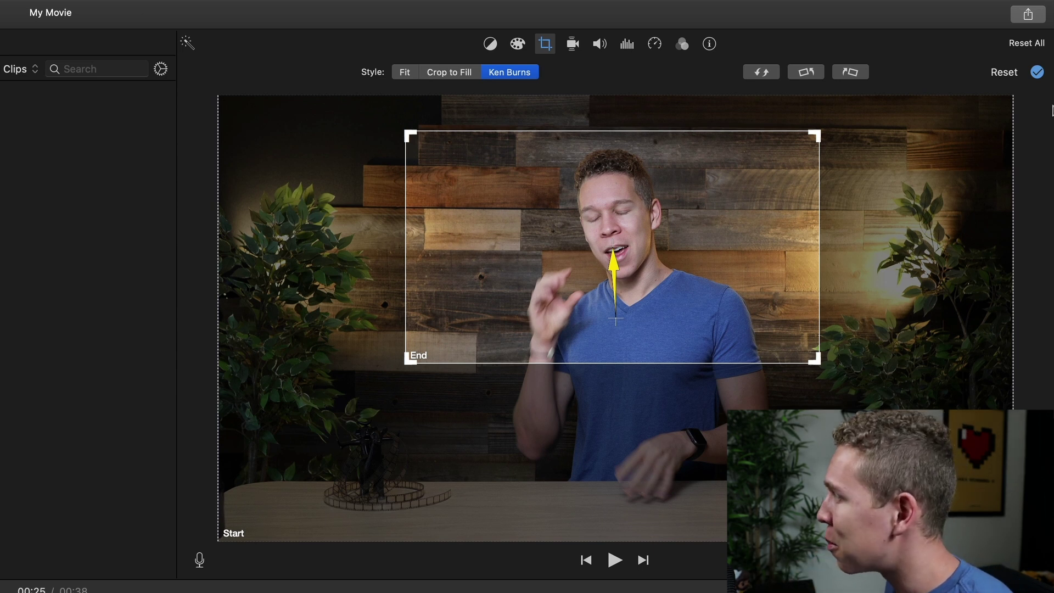
{"action": "left_click", "coordinate": [1038, 73]}
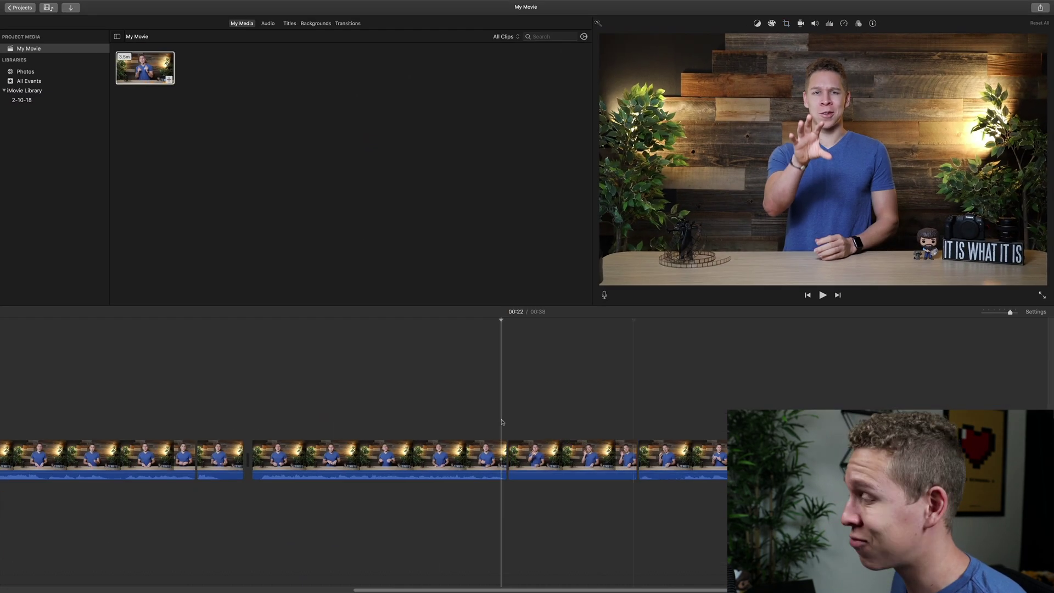
{"action": "key", "text": "space"}
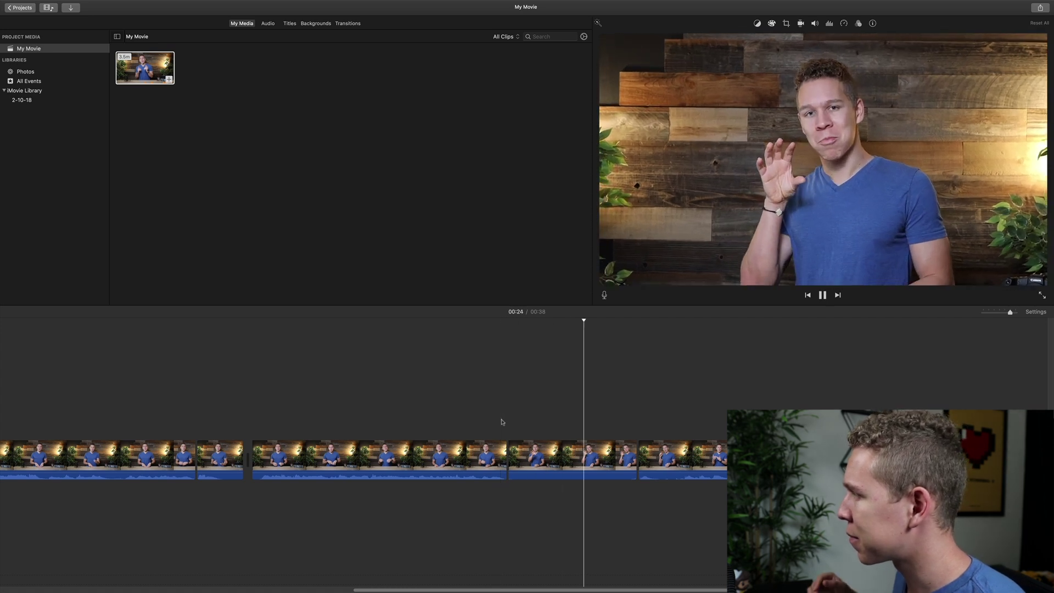
{"action": "key", "text": "space"}
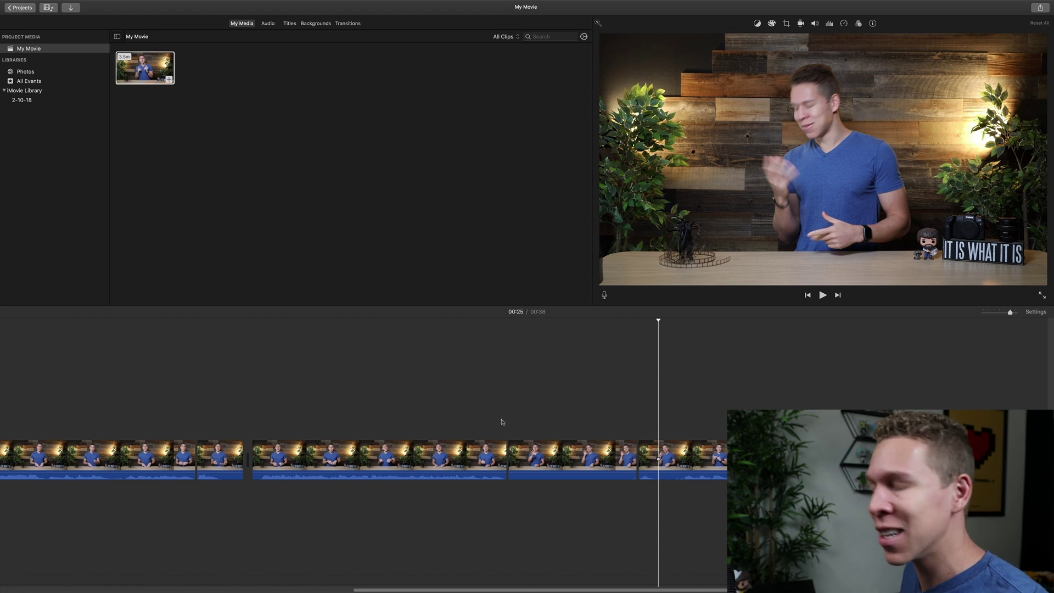
{"action": "key", "text": "space"}
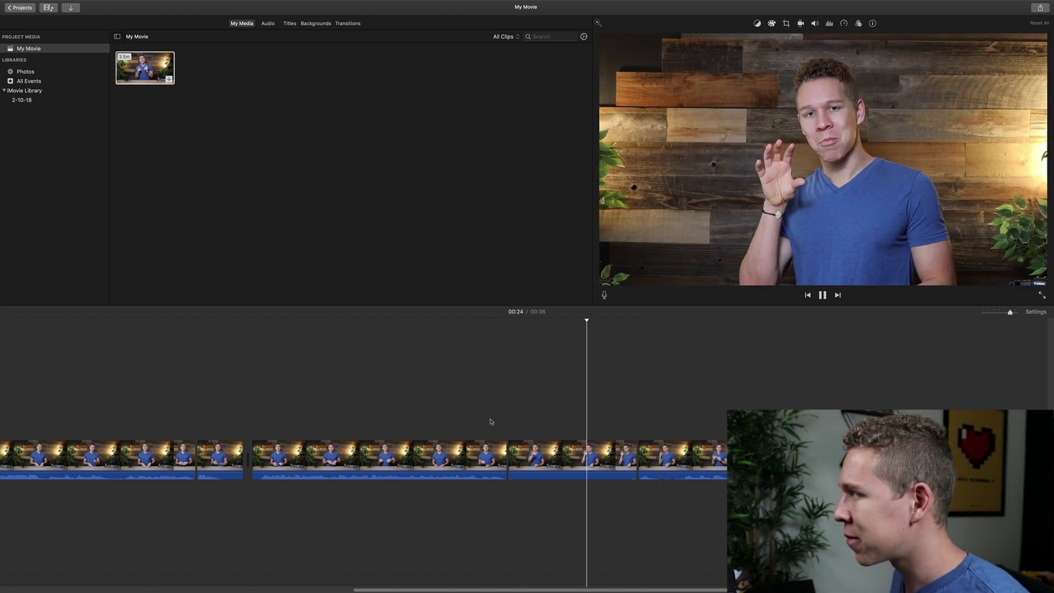
{"action": "key", "text": "space"}
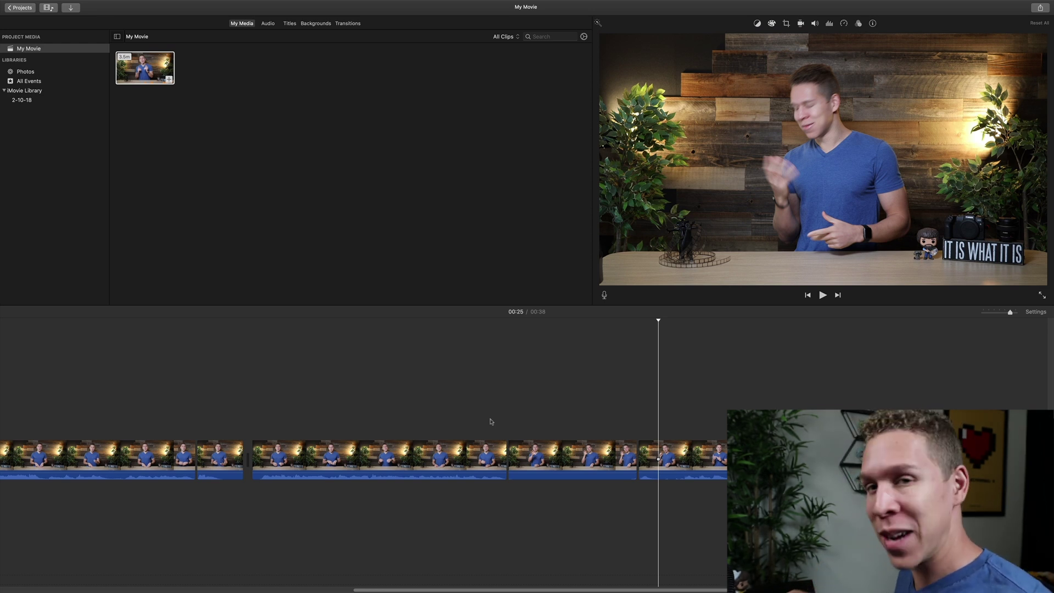
Swap the clip's Ken Burns Start and End frames, apply, and preview the zoom-out.
{"action": "left_click", "coordinate": [552, 428]}
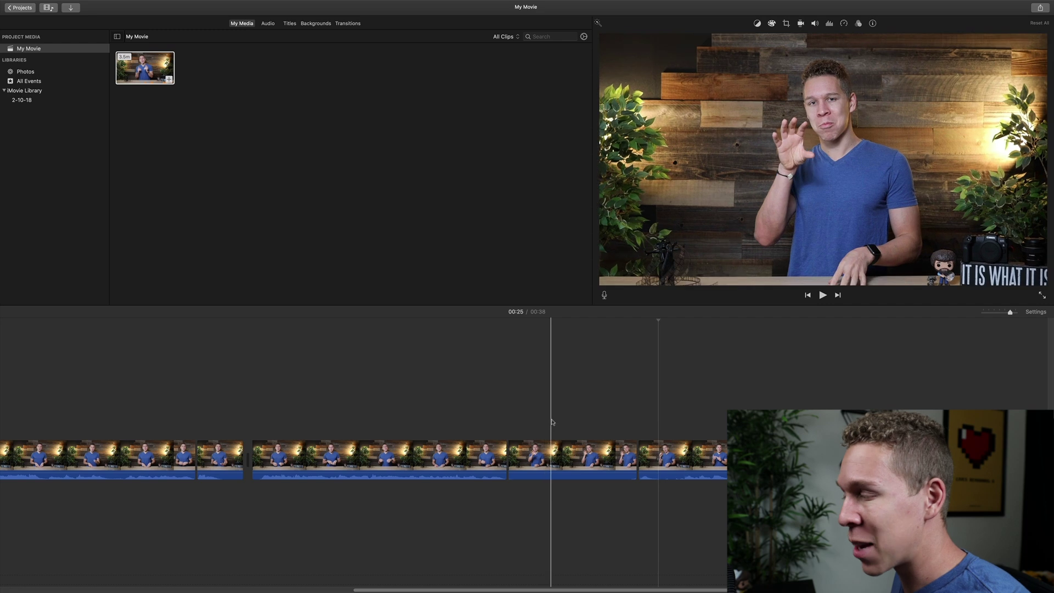
{"action": "left_click", "coordinate": [555, 456]}
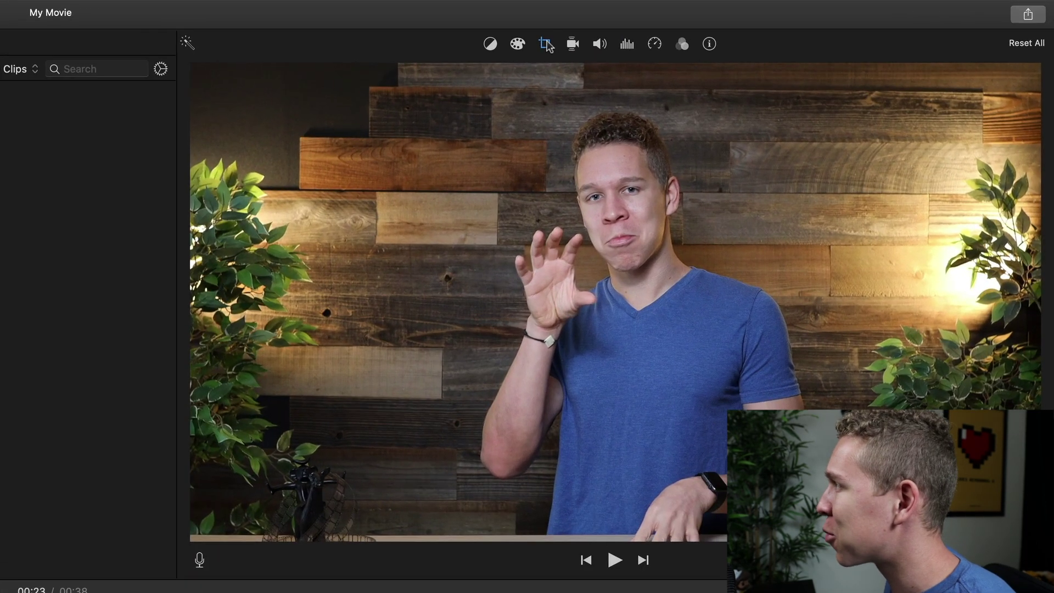
{"action": "left_click", "coordinate": [593, 39]}
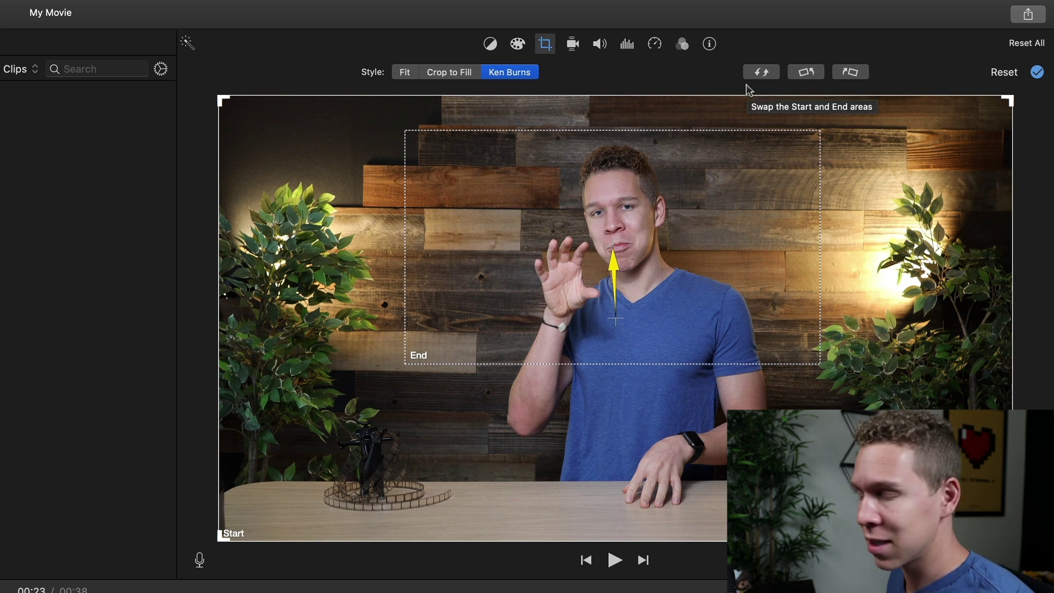
{"action": "left_click", "coordinate": [759, 73]}
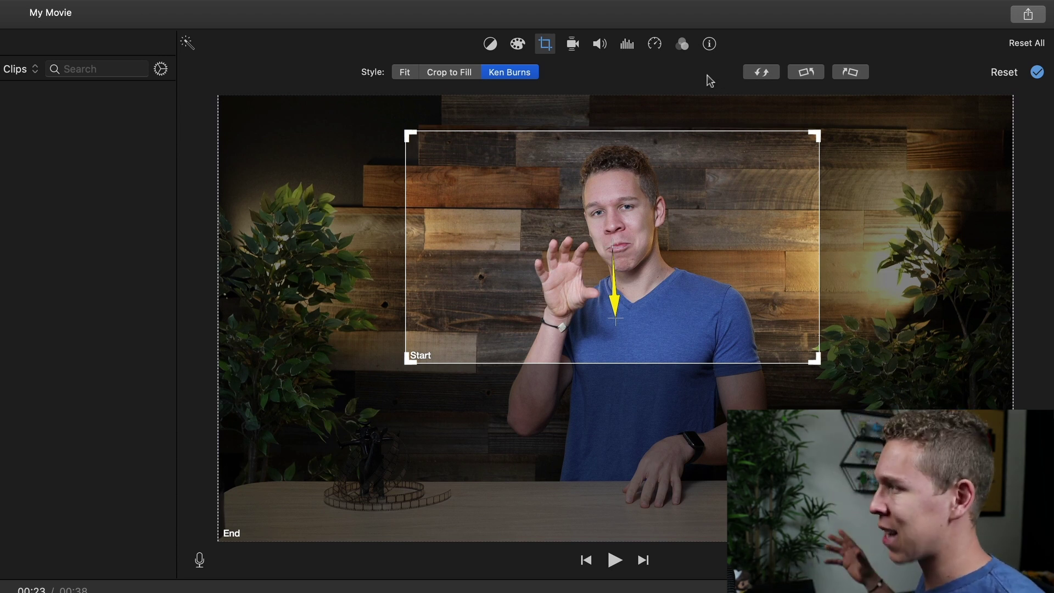
{"action": "left_click", "coordinate": [1037, 72]}
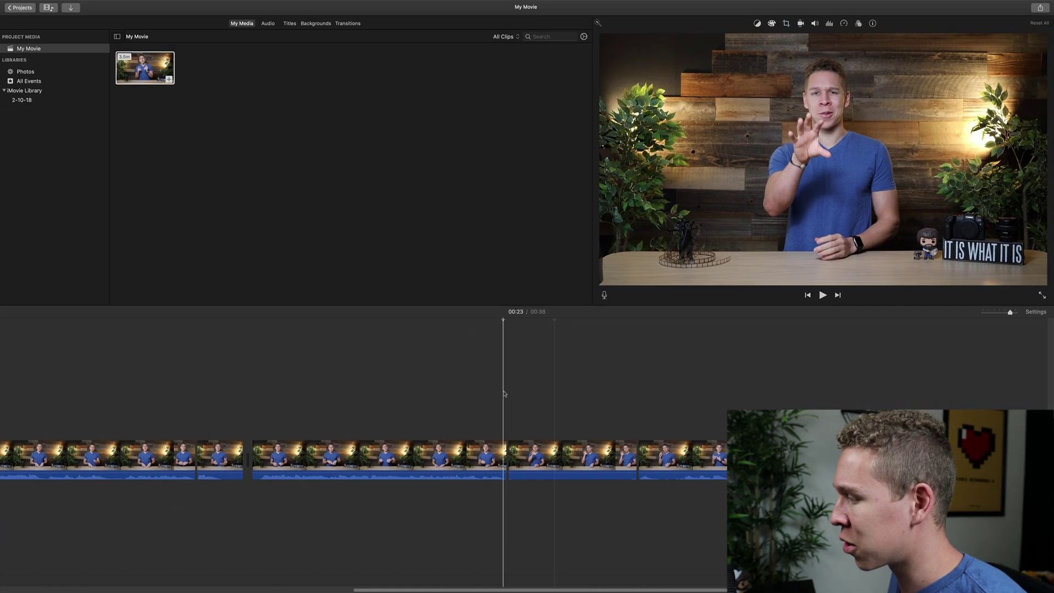
{"action": "key", "text": "space"}
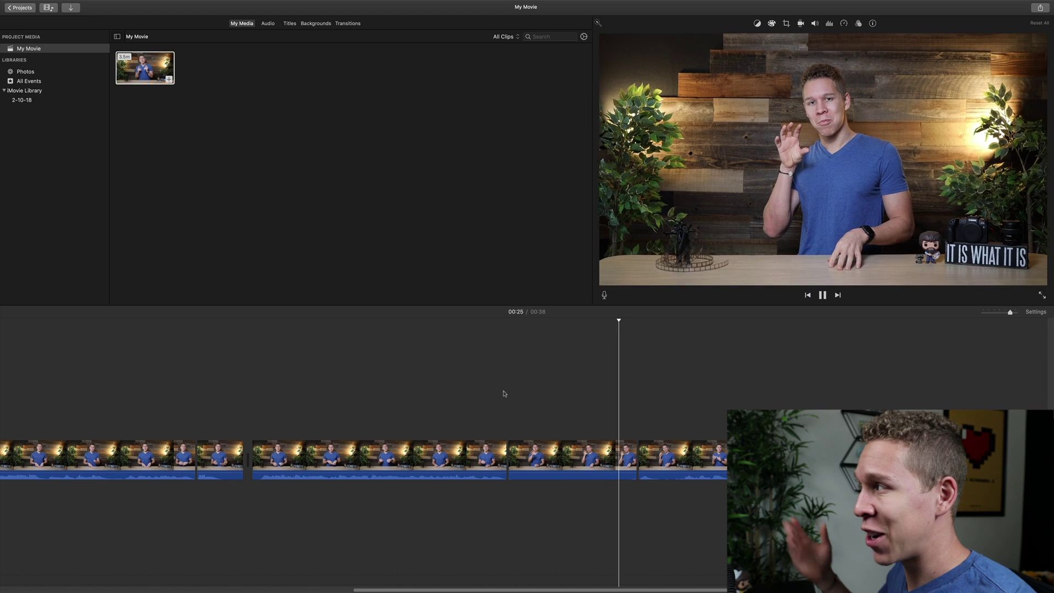
{"action": "key", "text": "space"}
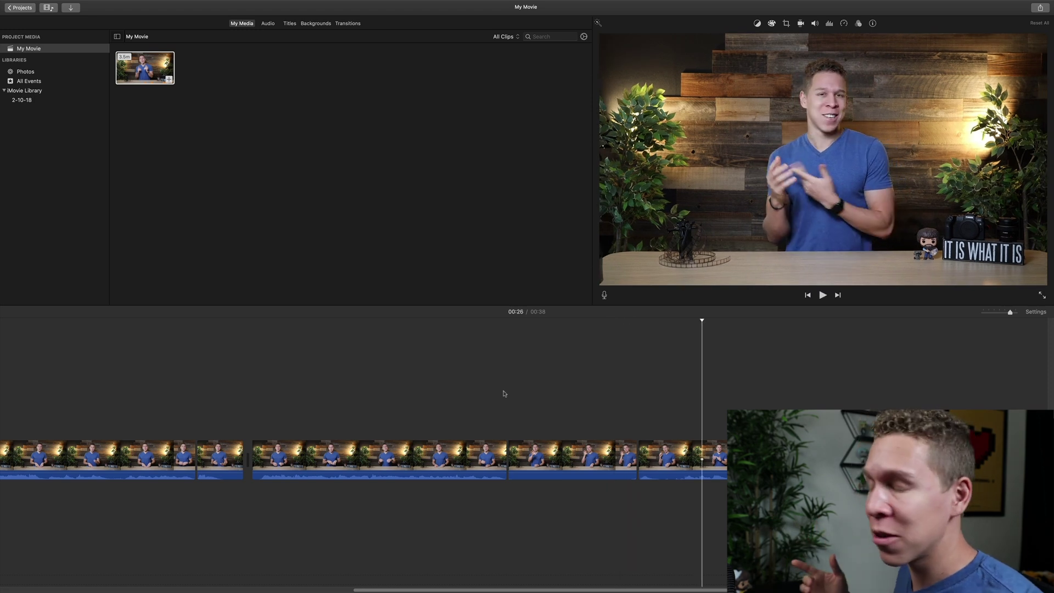